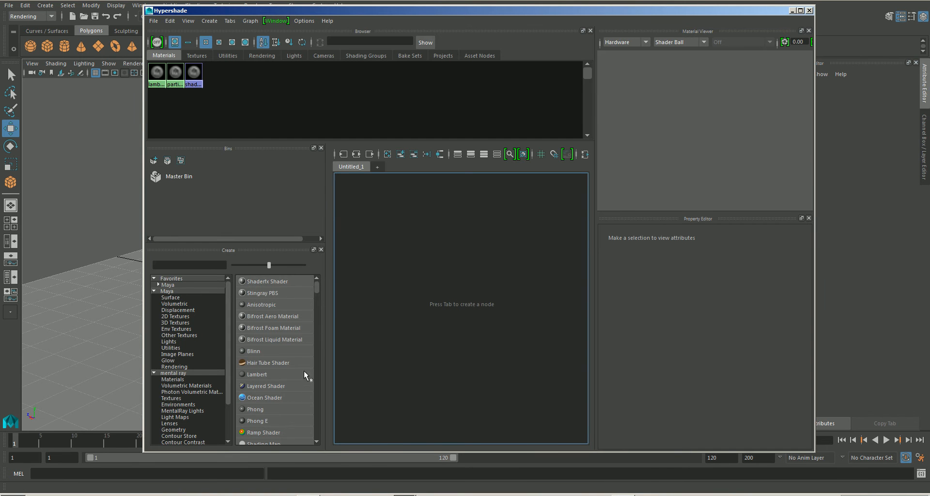
Step: Create a Surface Shader material and arrange its nodes in the Hypershade work area
{"action": "left_click", "coordinate": [187, 265]}
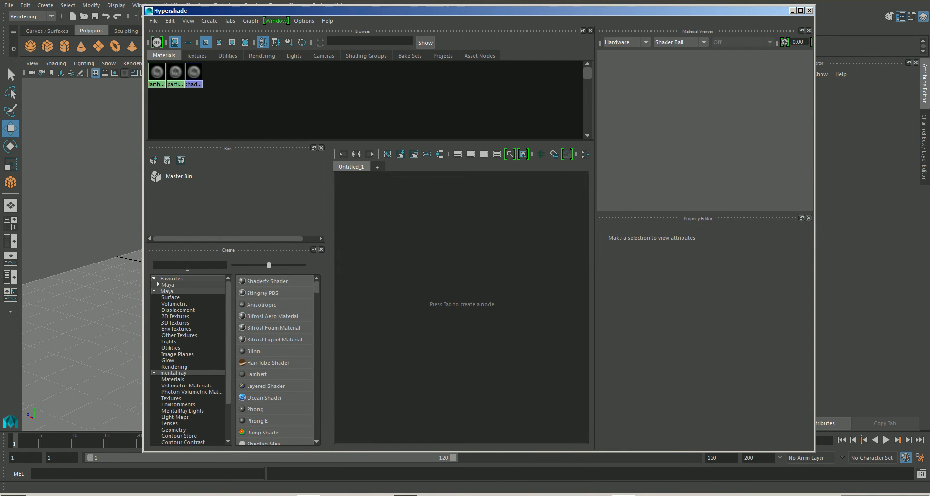
{"action": "type", "text": "sur"}
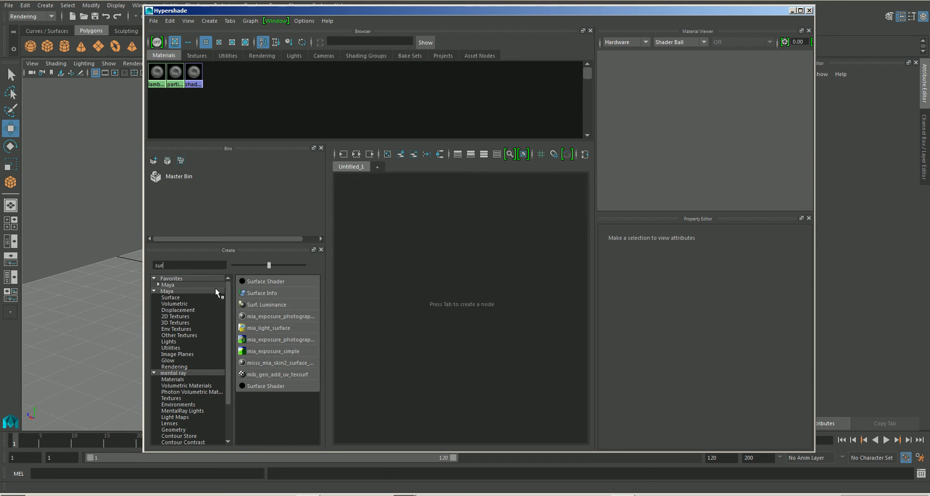
{"action": "left_click", "coordinate": [265, 281]}
{"action": "left_click_drag", "start_coordinate": [411, 251], "coordinate": [342, 298]}
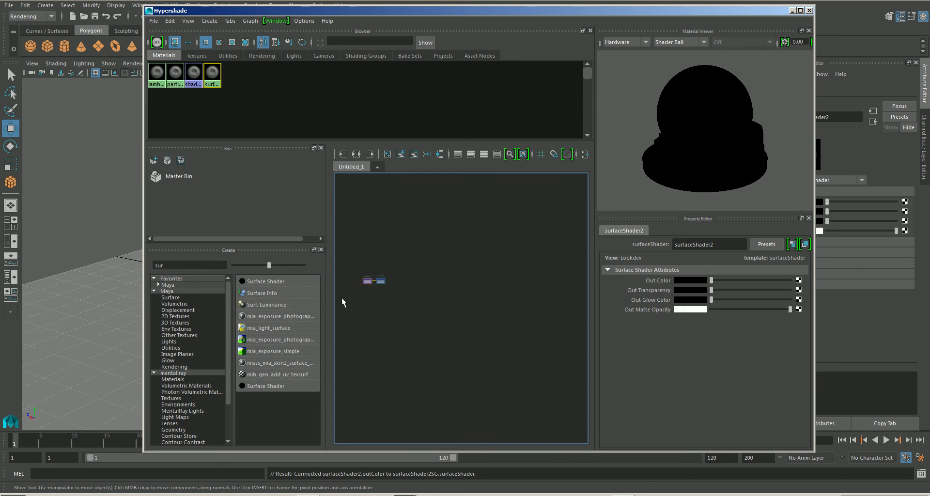
{"action": "right_click_drag", "start_coordinate": [369, 280], "coordinate": [439, 285], "text": "alt"}
{"action": "scroll", "coordinate": [440, 286], "scroll_direction": "up", "scroll_amount": 4}
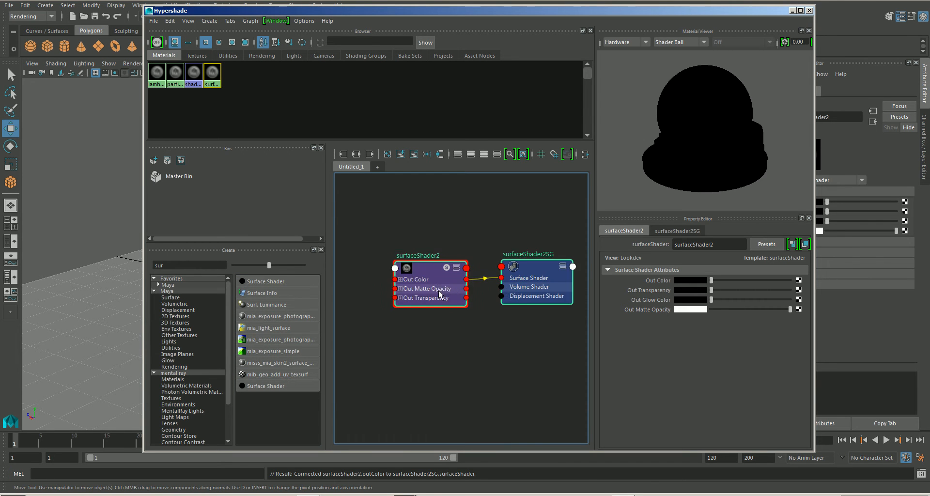
{"action": "middle_click_drag", "start_coordinate": [439, 290], "coordinate": [500, 286], "text": "alt"}
{"action": "left_click", "coordinate": [501, 348]}
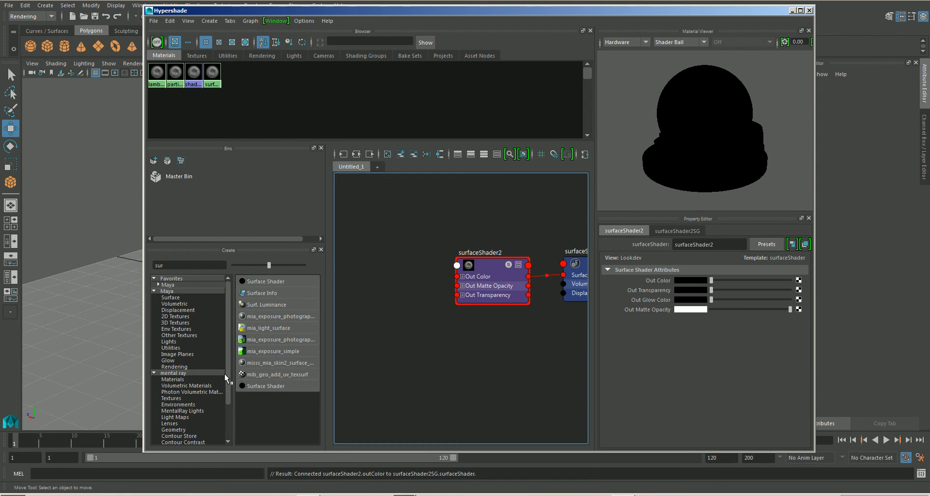
{"action": "left_click", "coordinate": [173, 398]}
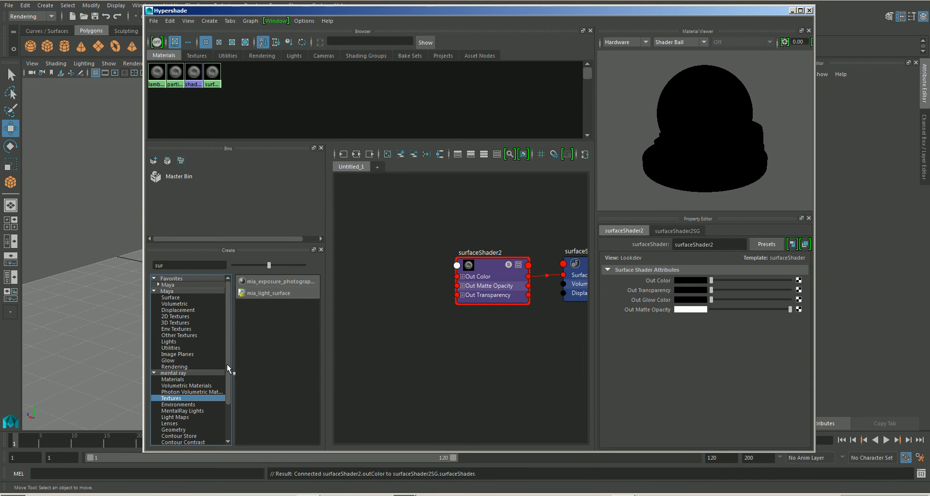
{"action": "left_click", "coordinate": [188, 392]}
{"action": "left_click", "coordinate": [176, 398]}
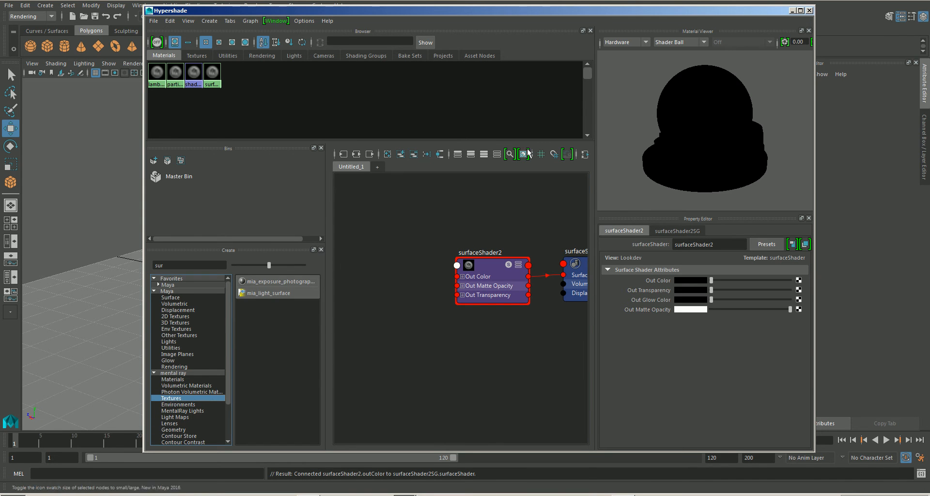
Step: Create a mental ray mib_amb_occlusion texture and connect its Out Value to the surface shader's Out Color
{"action": "left_click", "coordinate": [809, 10]}
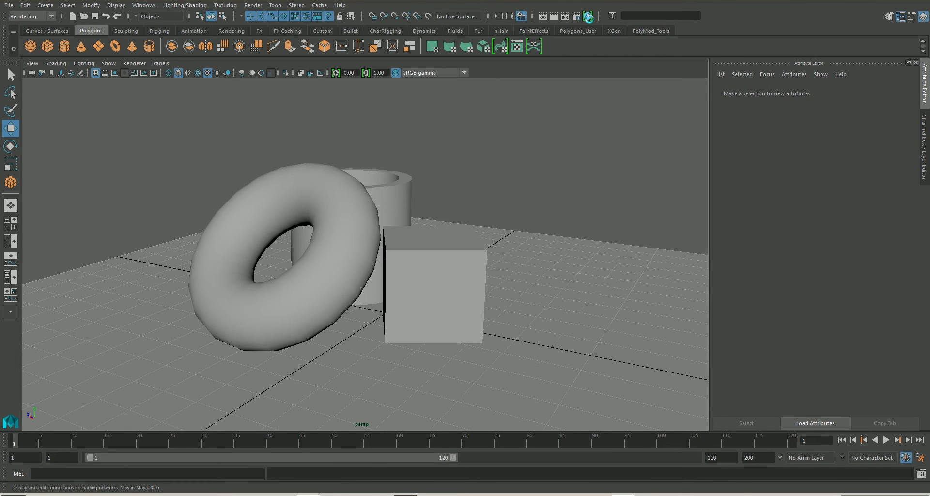
{"action": "left_click", "coordinate": [588, 17]}
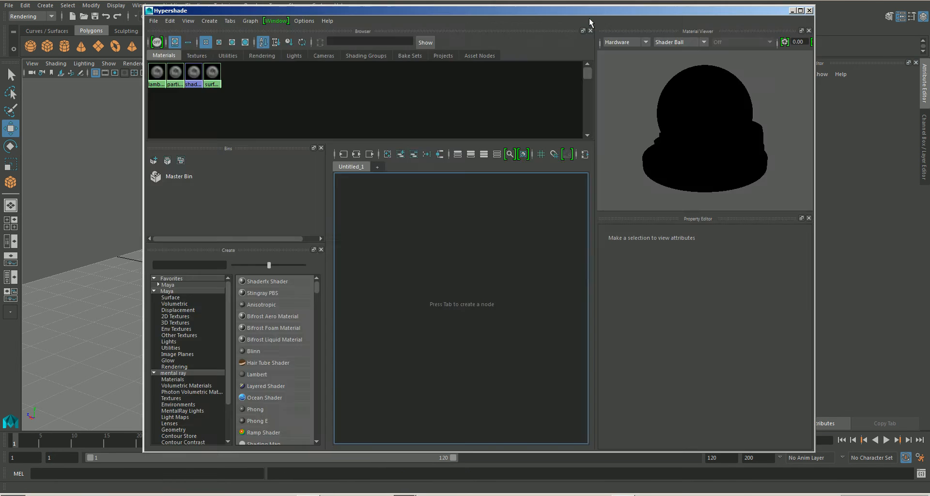
{"action": "left_click", "coordinate": [171, 398]}
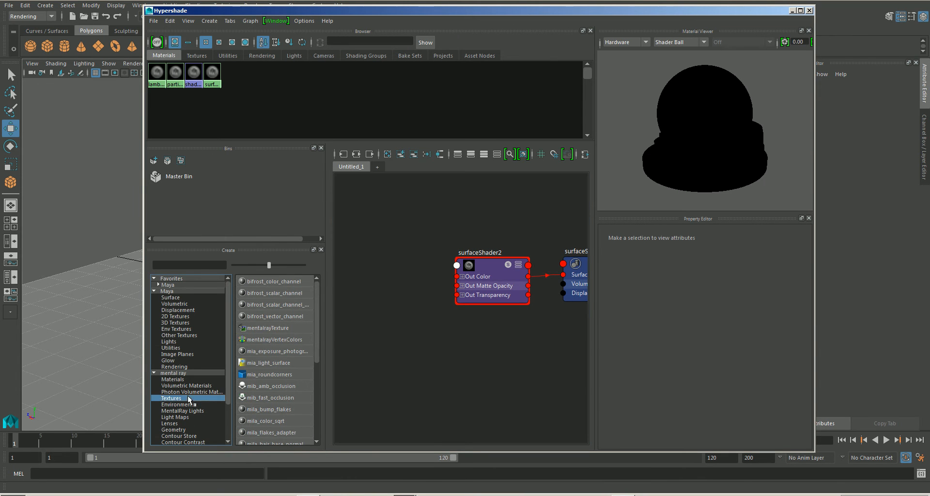
{"action": "left_click", "coordinate": [254, 386]}
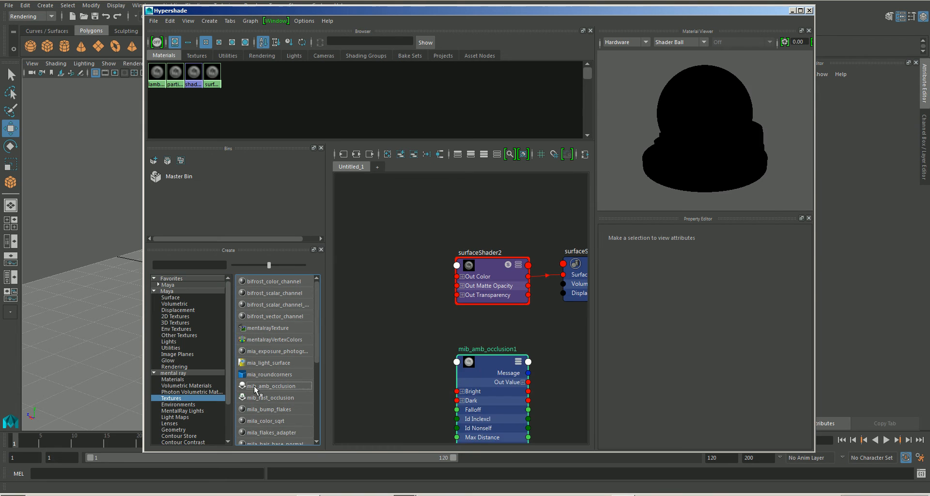
{"action": "left_click_drag", "start_coordinate": [478, 370], "coordinate": [492, 265]}
{"action": "left_click_drag", "start_coordinate": [412, 261], "coordinate": [422, 264]}
Step: Rename the surface shader to ao and close the Hypershade
{"action": "left_click", "coordinate": [493, 256]}
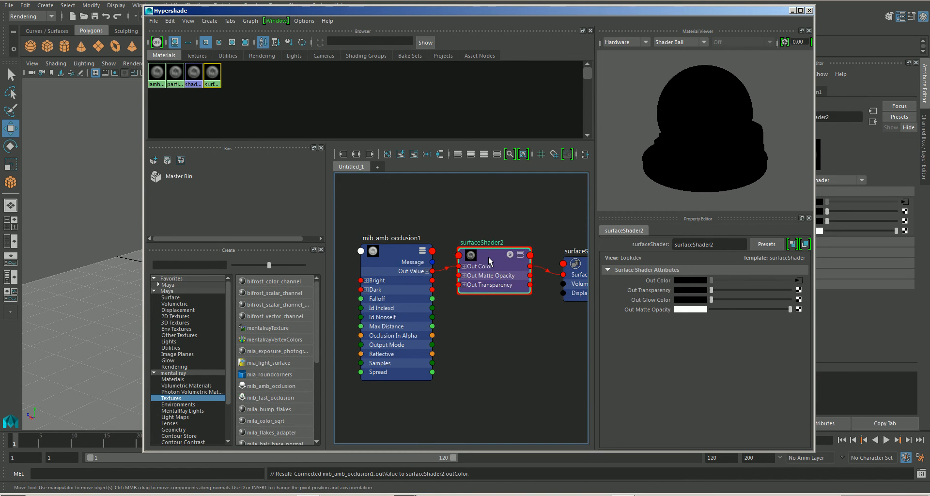
{"action": "double_click", "coordinate": [721, 244]}
{"action": "type", "text": "a"}
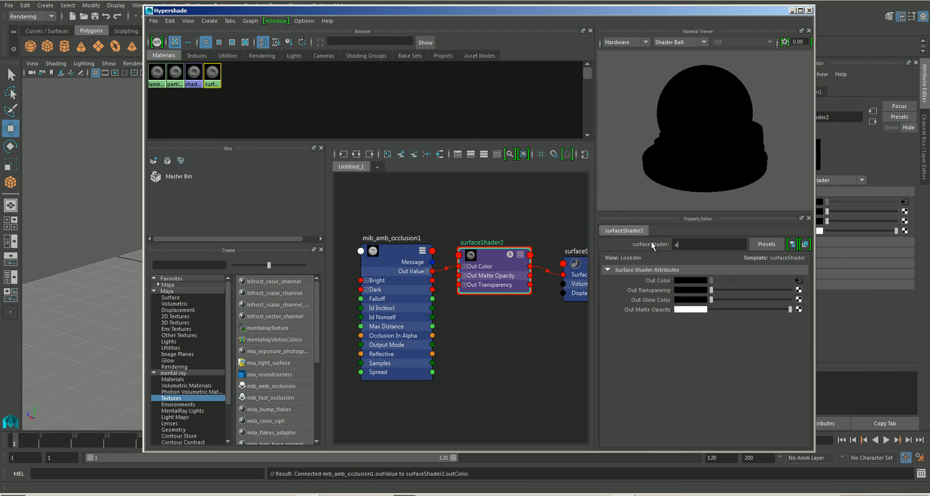
{"action": "type", "text": "o"}
{"action": "key", "text": "Return"}
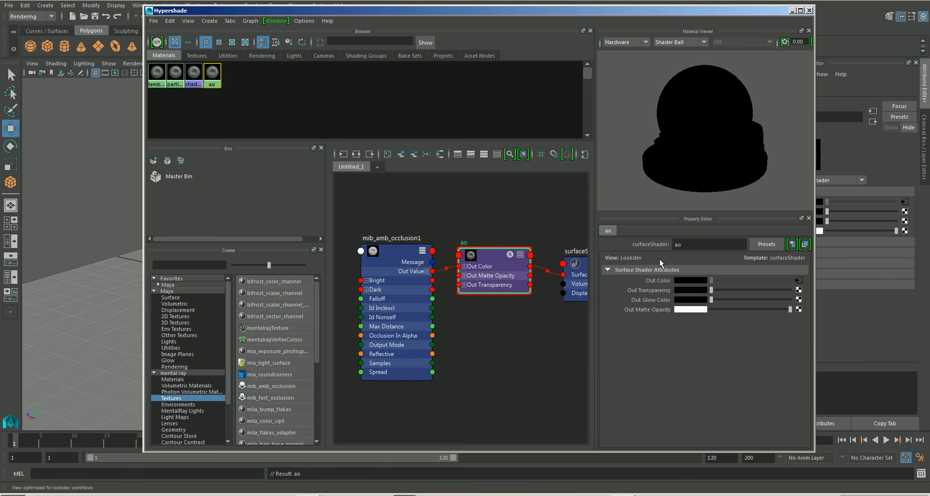
{"action": "left_click", "coordinate": [809, 11]}
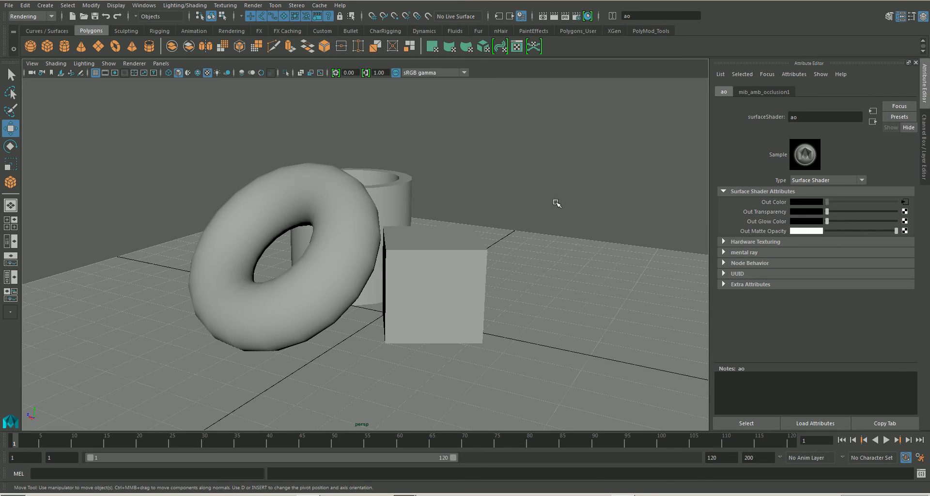
Step: Assign the existing ao material to all objects in the scene, including the ground plane, and clear the selection
{"action": "left_click_drag", "start_coordinate": [570, 134], "coordinate": [316, 378]}
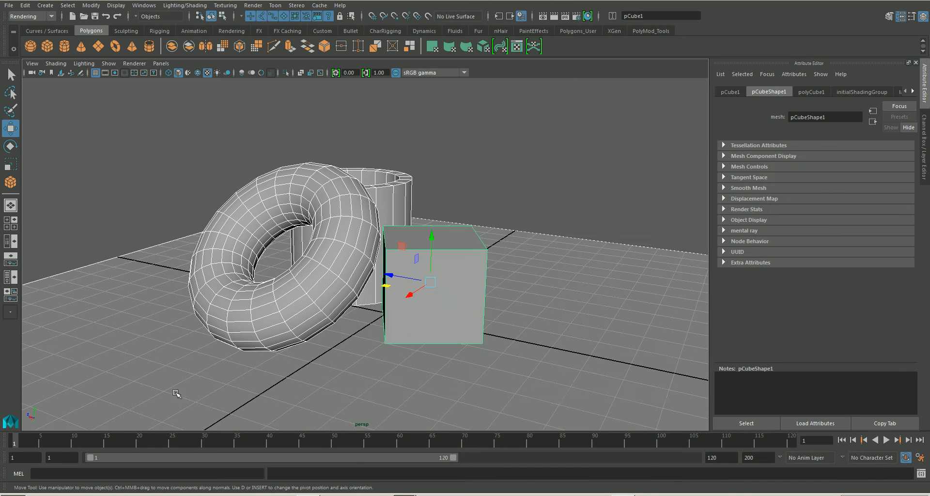
{"action": "right_click", "coordinate": [287, 314]}
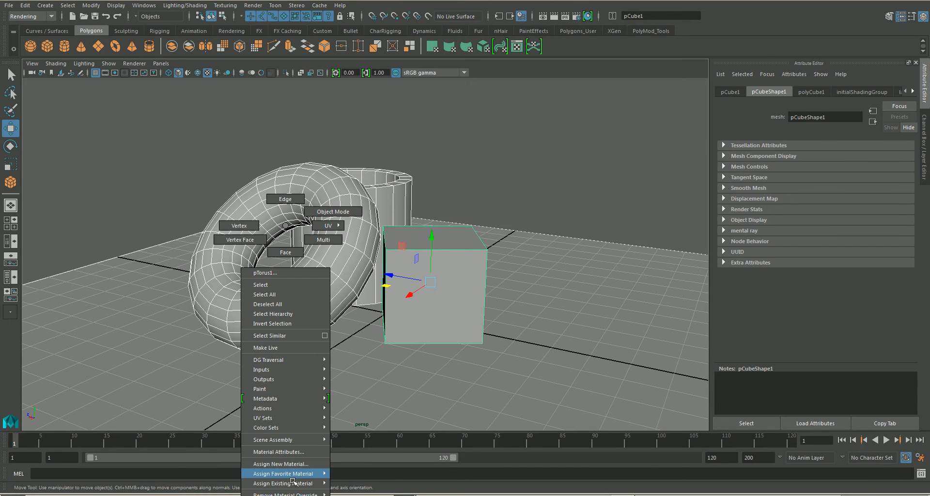
{"action": "mouse_move", "coordinate": [293, 483]}
{"action": "left_click", "coordinate": [349, 493]}
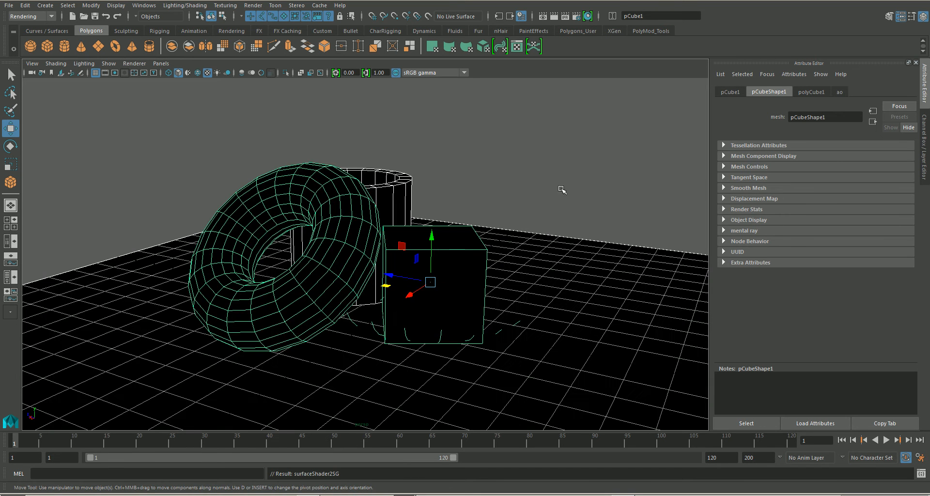
{"action": "left_click", "coordinate": [557, 154]}
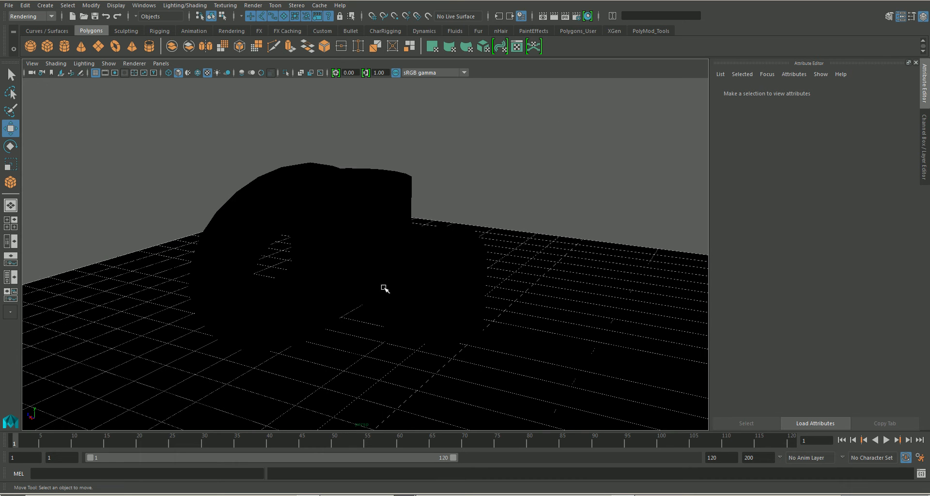
Step: Render the current frame with mental ray to check the ambient occlusion, and close the Render View
{"action": "left_click", "coordinate": [555, 20]}
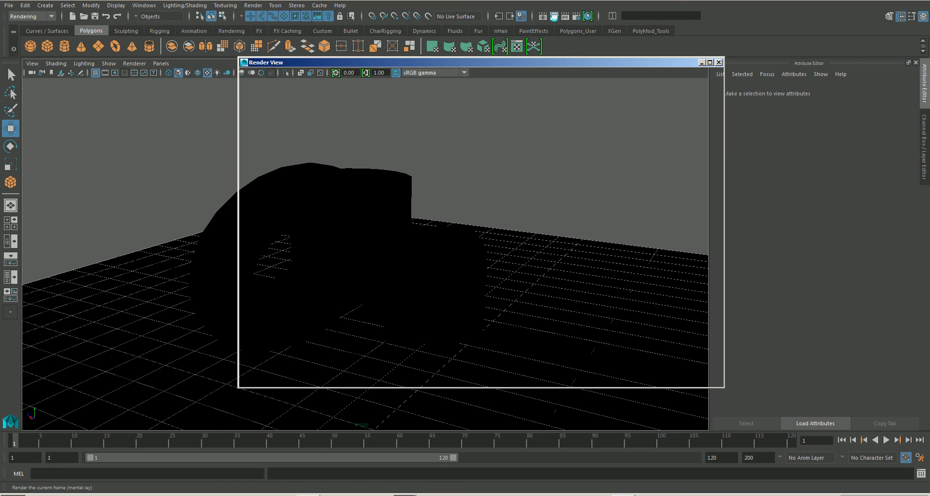
{"action": "left_click_drag", "start_coordinate": [507, 60], "coordinate": [662, 76]}
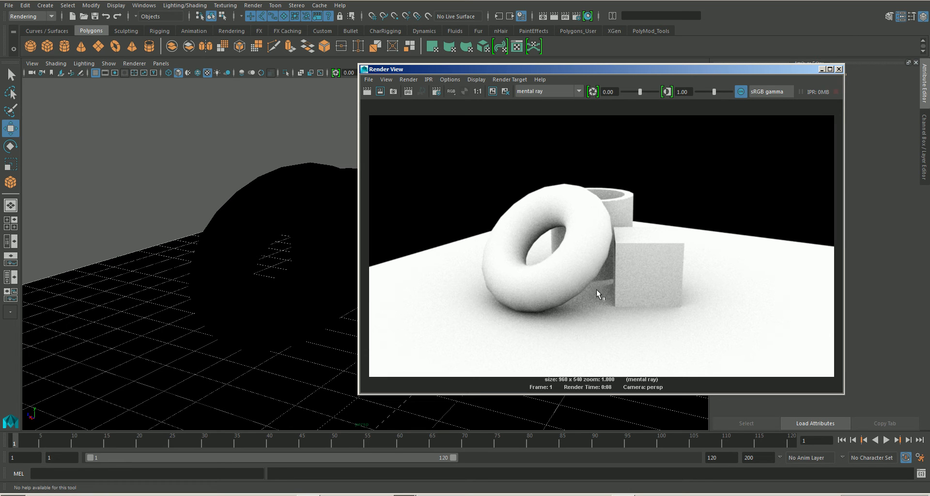
{"action": "left_click", "coordinate": [839, 69]}
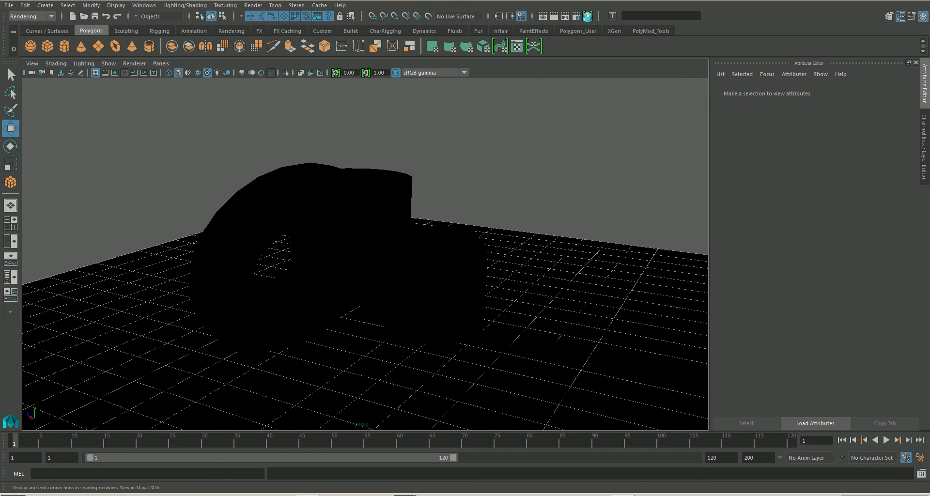
Step: Set the Samples of the mib_amb_occlusion node to 64 in the Hypershade
{"action": "left_click", "coordinate": [588, 16]}
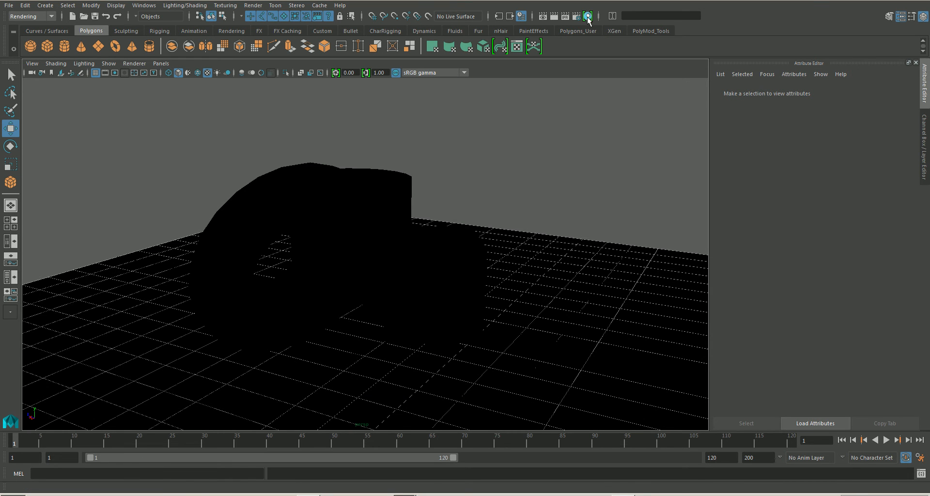
{"action": "left_click", "coordinate": [392, 256]}
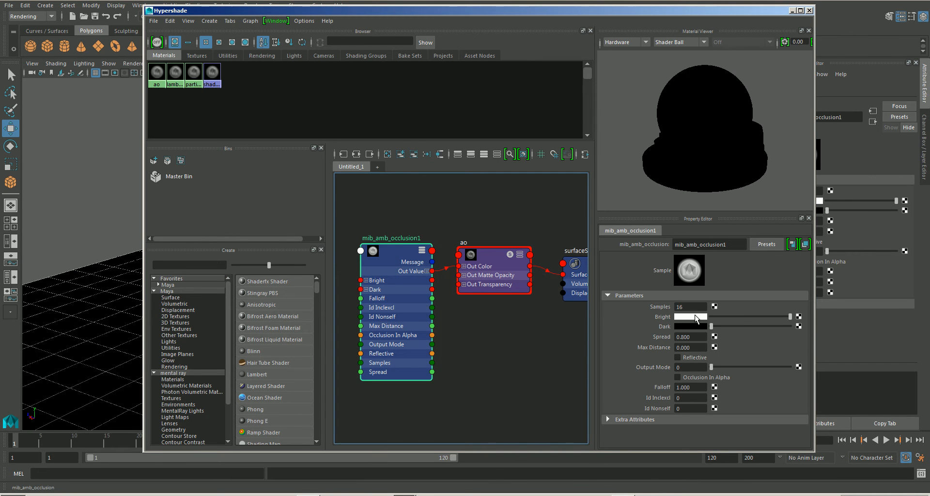
{"action": "left_click", "coordinate": [691, 306]}
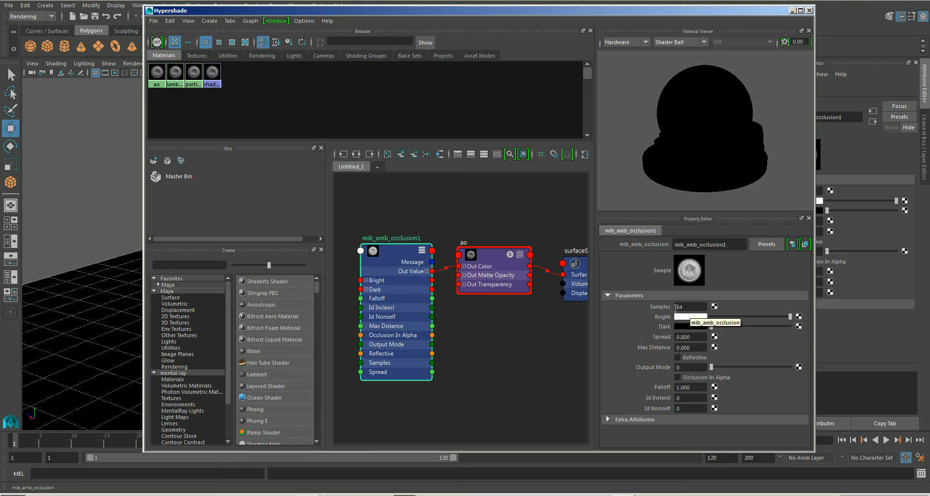
{"action": "left_click_drag", "start_coordinate": [728, 13], "coordinate": [742, 31]}
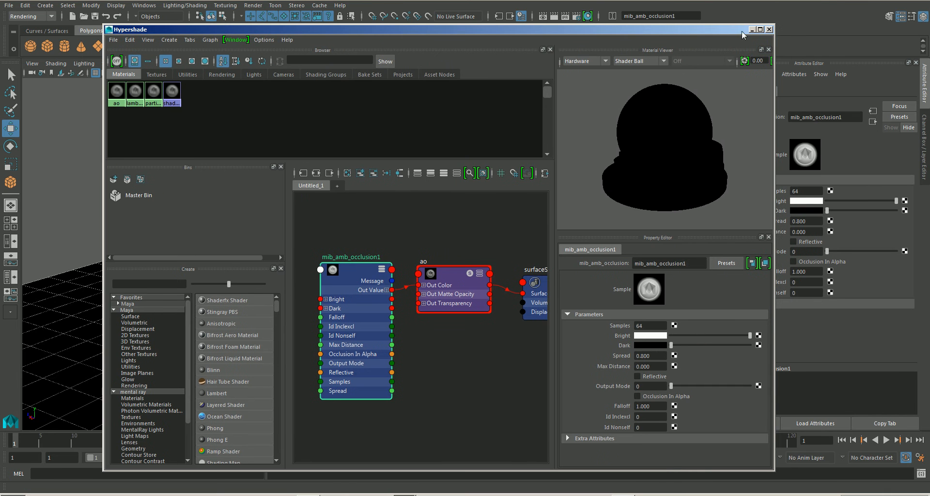
{"action": "left_click", "coordinate": [769, 29]}
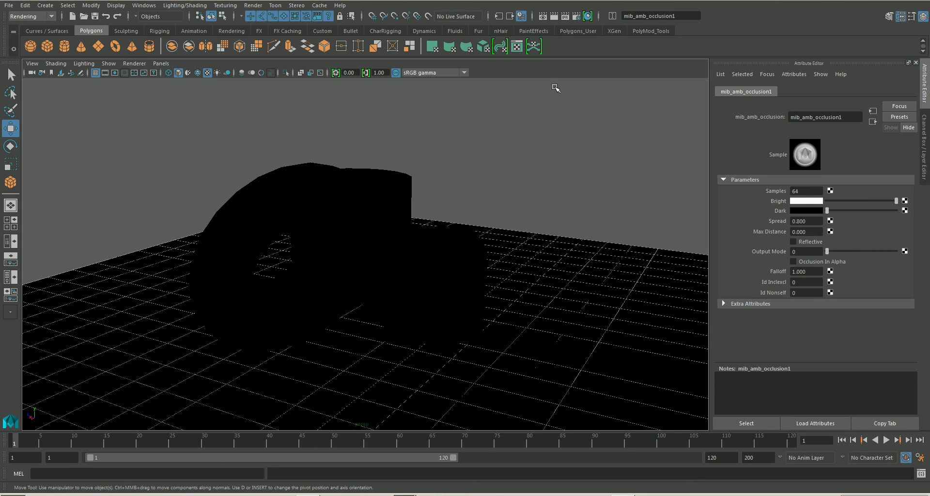
Step: Render the frame again to examine the occlusion quality with 64 samples, and close the Render View
{"action": "left_click", "coordinate": [554, 16]}
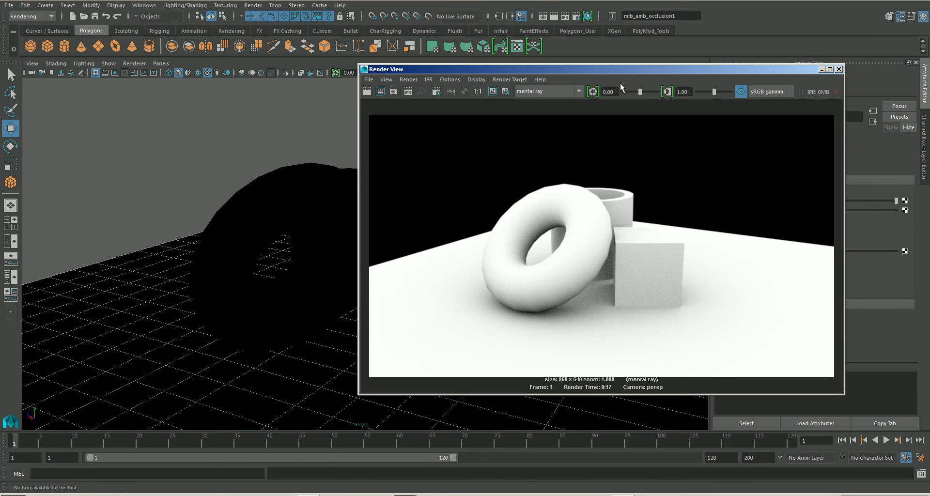
{"action": "left_click_drag", "start_coordinate": [615, 70], "coordinate": [584, 67]}
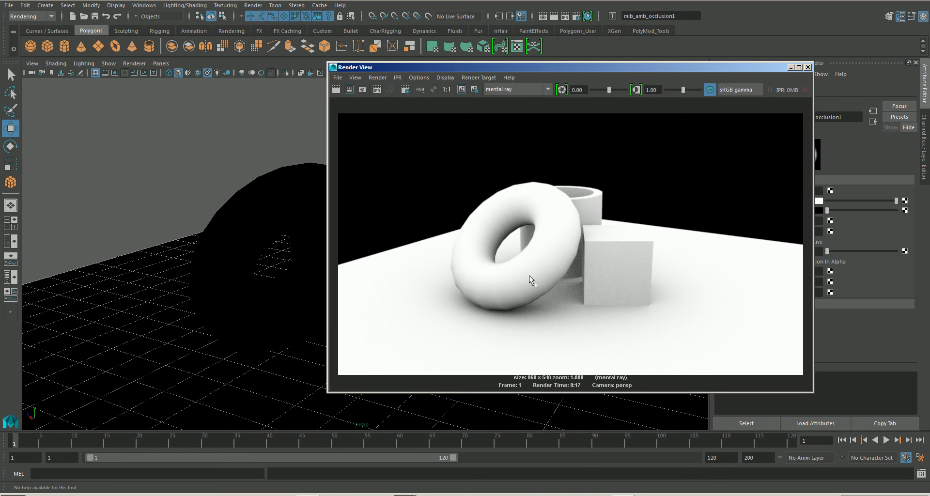
{"action": "left_click", "coordinate": [807, 66]}
{"action": "left_click", "coordinate": [571, 209]}
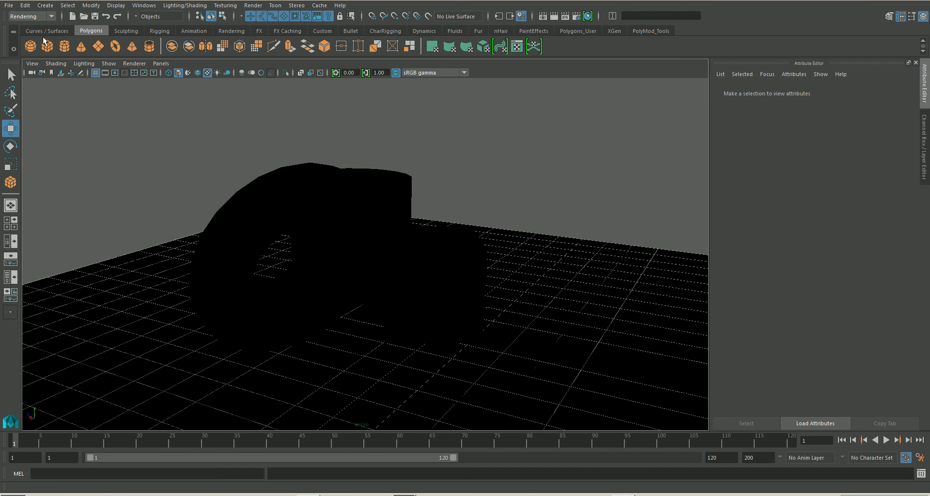
Step: Open the options for Batch Bake (mental ray) from the Rendering menu set and reset them to defaults
{"action": "left_click", "coordinate": [38, 16]}
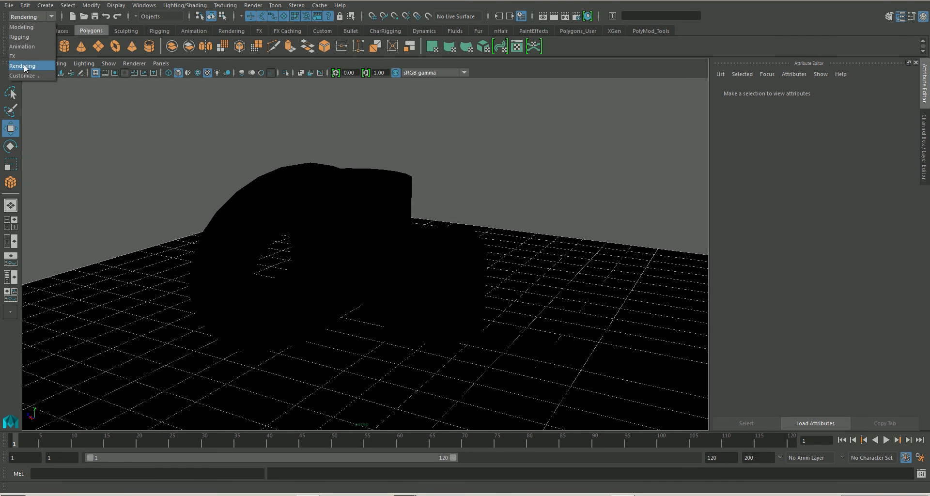
{"action": "left_click", "coordinate": [27, 66]}
{"action": "left_click", "coordinate": [178, 6]}
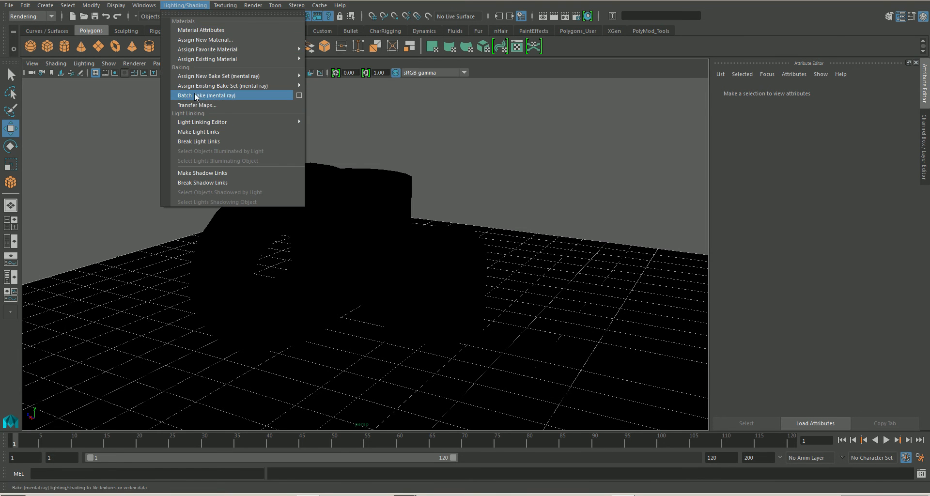
{"action": "left_click", "coordinate": [298, 95]}
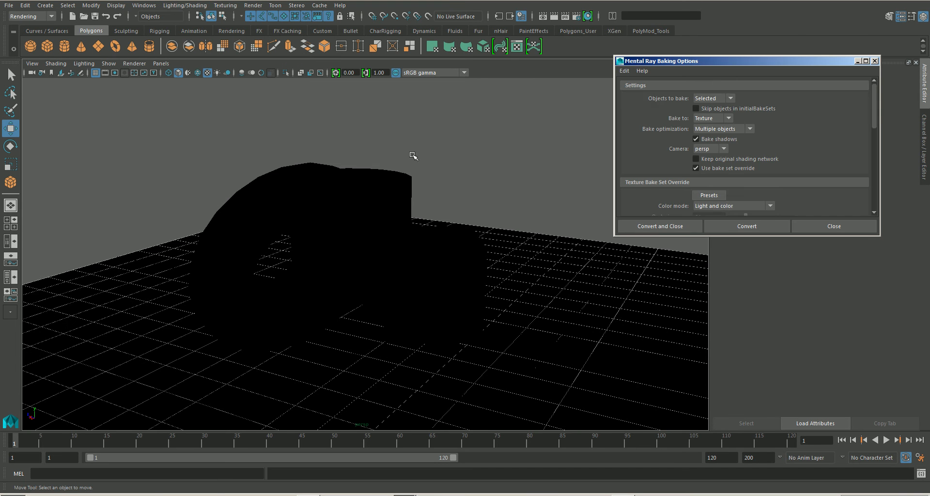
{"action": "left_click_drag", "start_coordinate": [718, 61], "coordinate": [625, 63]}
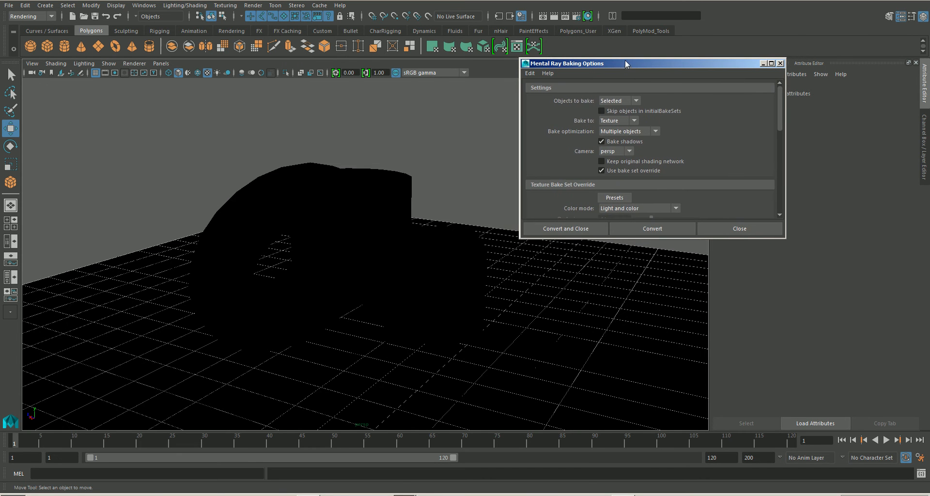
{"action": "left_click", "coordinate": [530, 74]}
{"action": "left_click", "coordinate": [552, 92]}
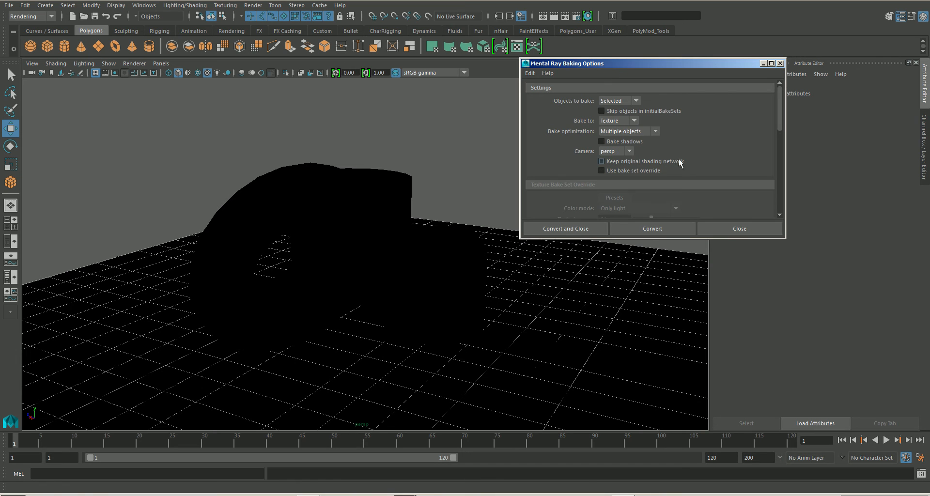
Step: Select the torus, pipe, cube and plane, keep Objects to bake on Selected, and turn on Bake shadows
{"action": "left_click_drag", "start_coordinate": [158, 138], "coordinate": [504, 395]}
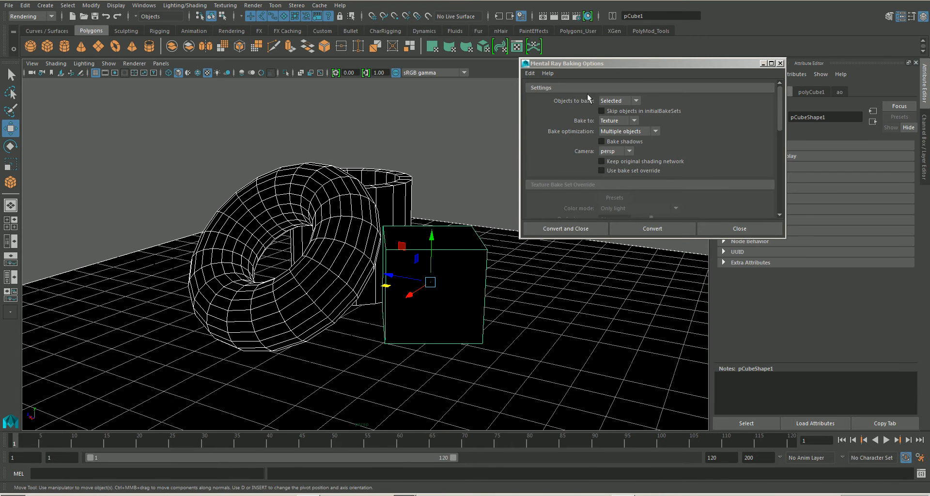
{"action": "left_click", "coordinate": [636, 100]}
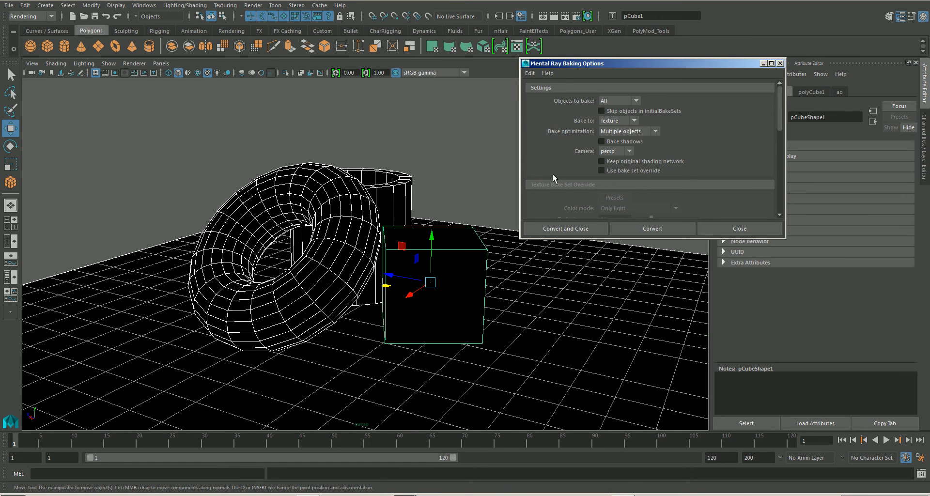
{"action": "left_click", "coordinate": [636, 101]}
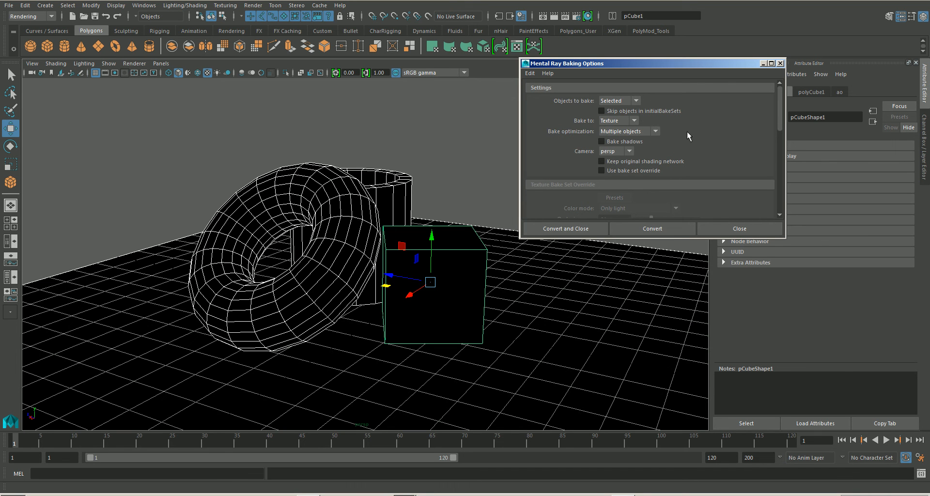
{"action": "left_click_drag", "start_coordinate": [775, 117], "coordinate": [783, 187]}
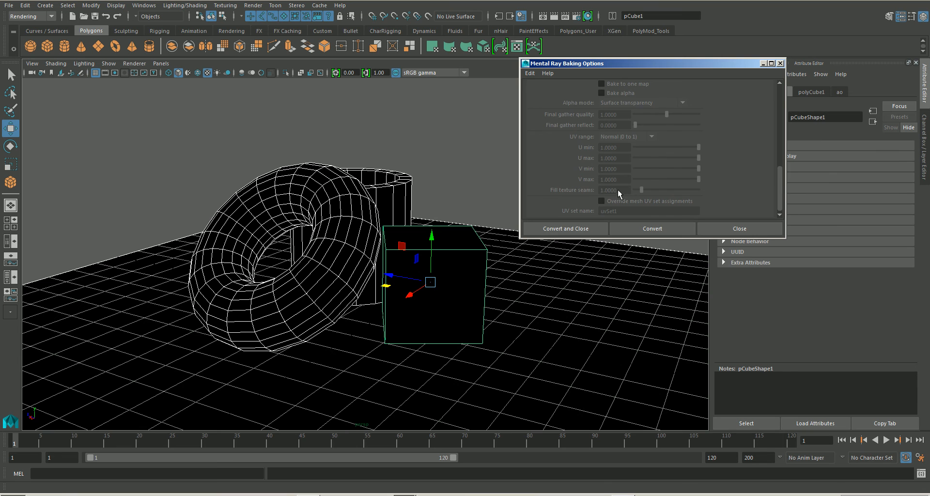
{"action": "left_click_drag", "start_coordinate": [781, 178], "coordinate": [785, 102]}
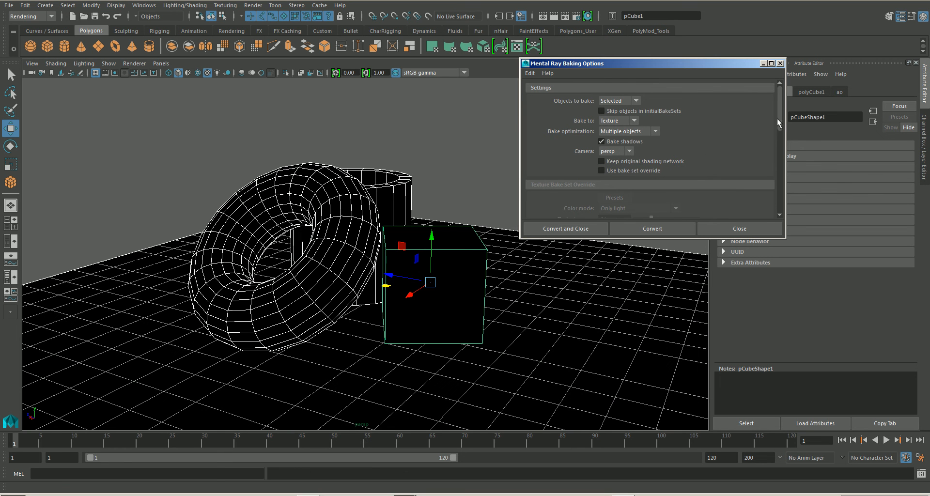
{"action": "mouse_move", "coordinate": [778, 121]}
{"action": "left_mouse_down"}
{"action": "mouse_move", "coordinate": [778, 138]}
{"action": "mouse_move", "coordinate": [779, 116]}
{"action": "left_mouse_up"}
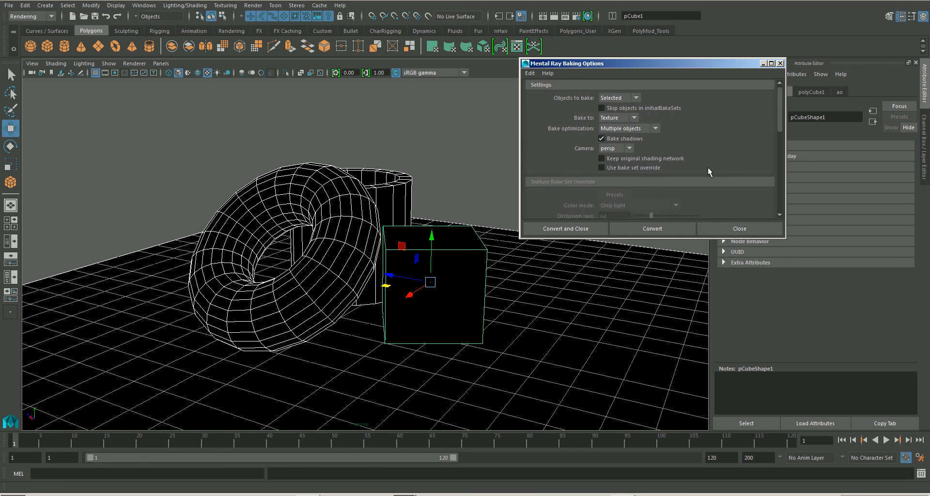
Step: Enable Use bake set override and set the texture bake color mode to Light and color
{"action": "left_click", "coordinate": [602, 167]}
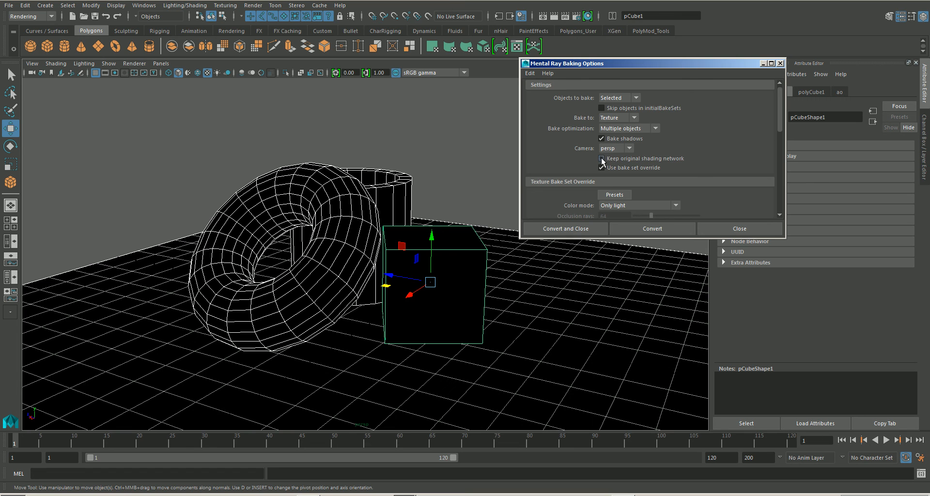
{"action": "scroll", "coordinate": [777, 118], "scroll_direction": "down", "scroll_amount": 3}
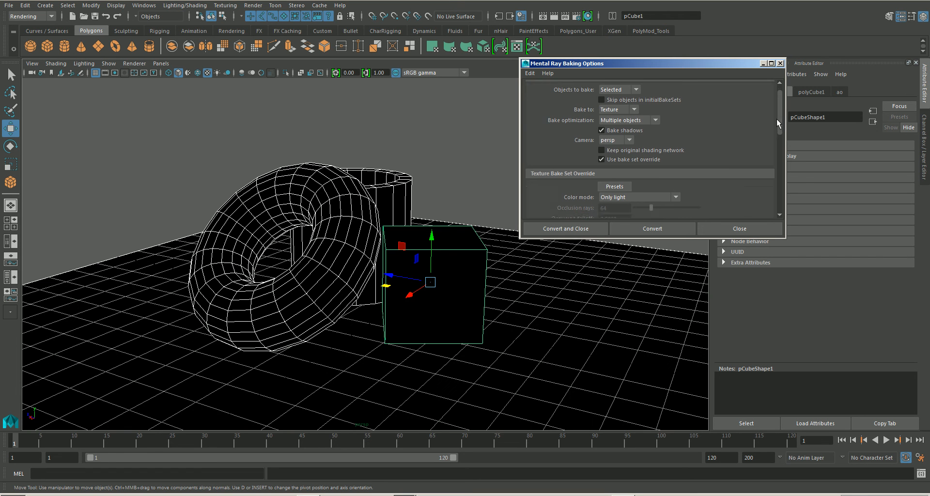
{"action": "scroll", "coordinate": [774, 140], "scroll_direction": "down", "scroll_amount": 1}
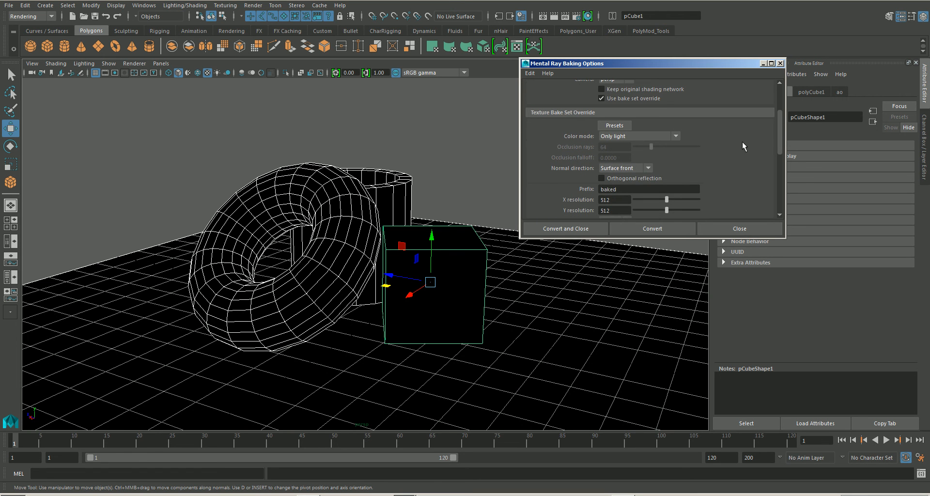
{"action": "left_click", "coordinate": [673, 136]}
{"action": "left_click", "coordinate": [652, 142]}
Step: Review the texture bake override settings and run the mental ray texture bake on the selected objects
{"action": "scroll", "coordinate": [779, 140], "scroll_direction": "down", "scroll_amount": 2}
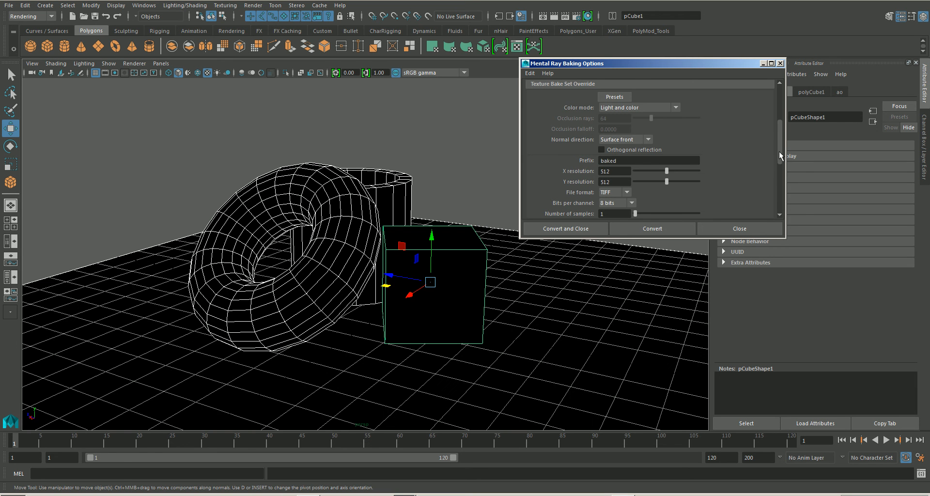
{"action": "left_click_drag", "start_coordinate": [779, 152], "coordinate": [778, 116]}
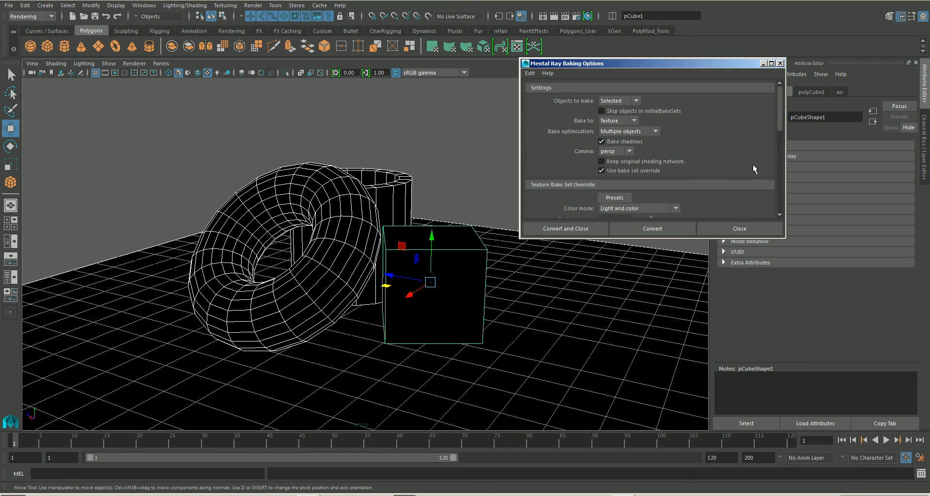
{"action": "left_click", "coordinate": [644, 228]}
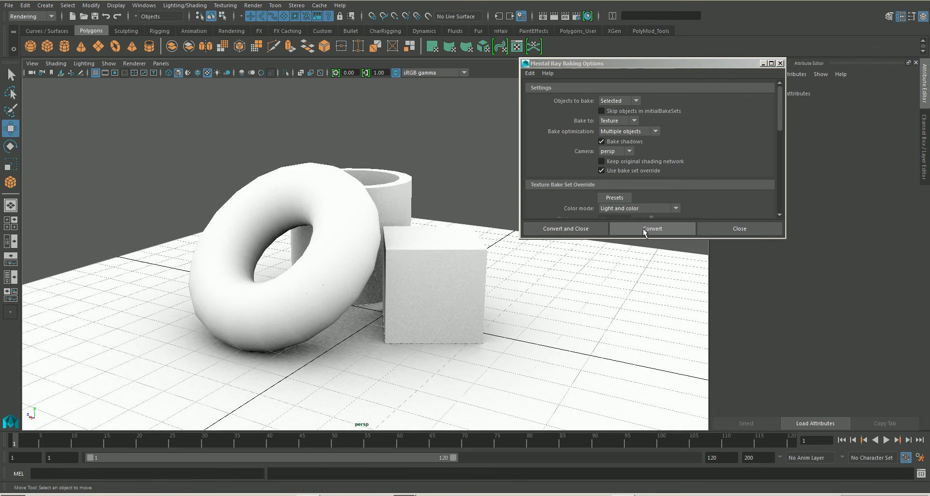
Step: Try moving the torus, pipe and cube away from the plane to inspect the baked occlusion, undo the moves, and clear the selection
{"action": "left_click_drag", "start_coordinate": [534, 276], "coordinate": [504, 289], "text": "alt"}
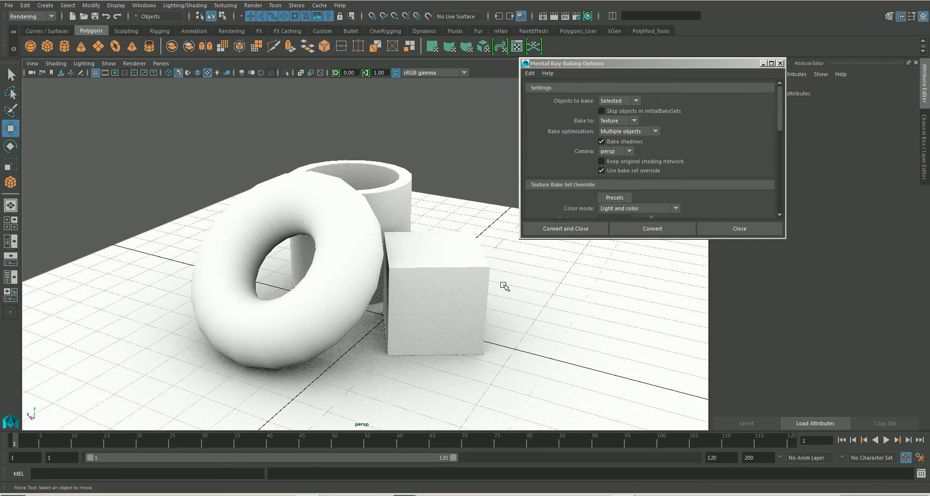
{"action": "left_click", "coordinate": [367, 300]}
{"action": "left_click_drag", "start_coordinate": [366, 300], "coordinate": [426, 295], "text": "alt"}
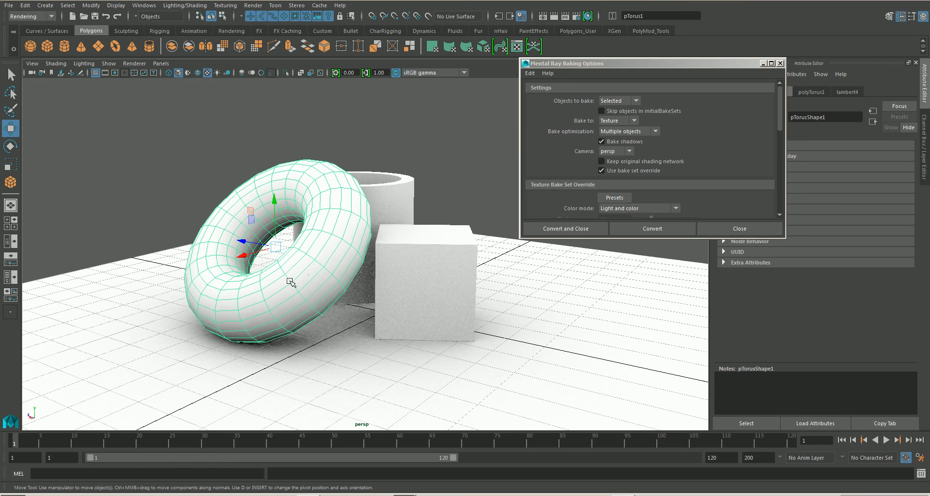
{"action": "left_click", "coordinate": [385, 271]}
{"action": "middle_click_drag", "start_coordinate": [390, 270], "coordinate": [218, 213], "text": "alt"}
{"action": "left_click_drag", "start_coordinate": [217, 212], "coordinate": [345, 257]}
{"action": "key", "text": "ctrl+z"}
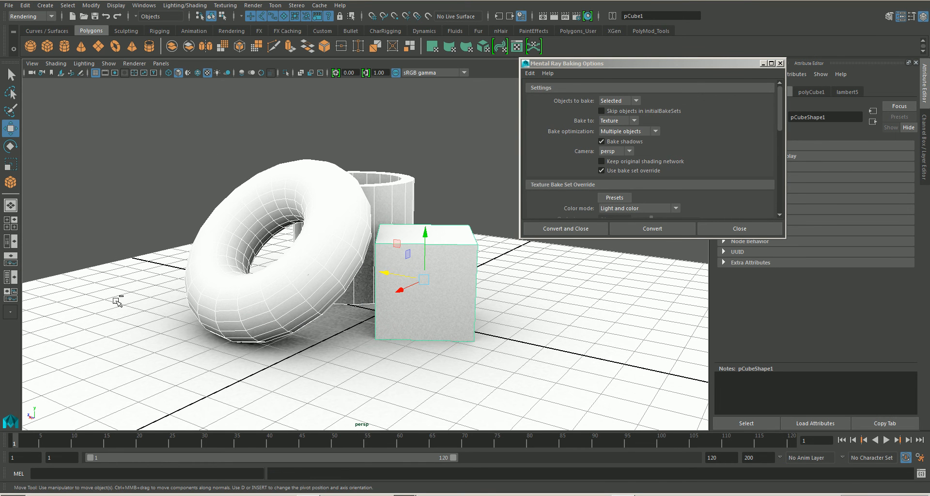
{"action": "left_click_drag", "start_coordinate": [389, 279], "coordinate": [242, 235]}
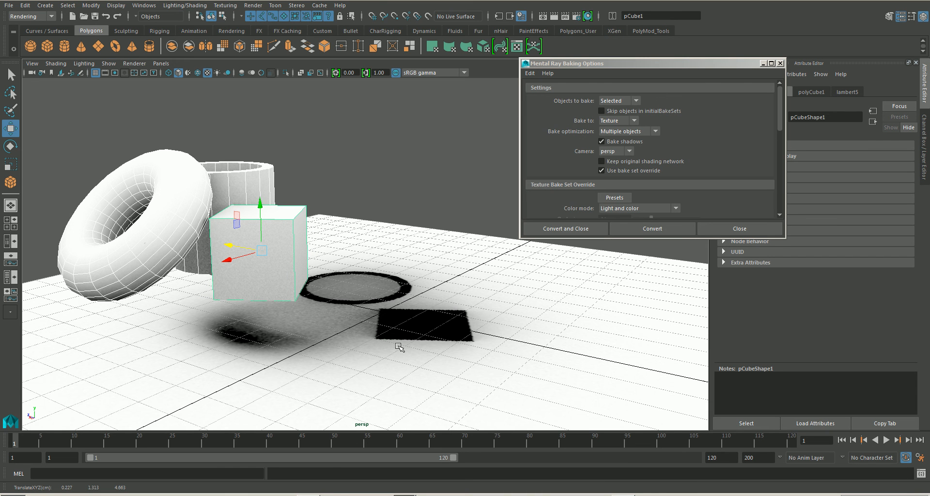
{"action": "key", "text": "ctrl+z"}
{"action": "left_click", "coordinate": [454, 188]}
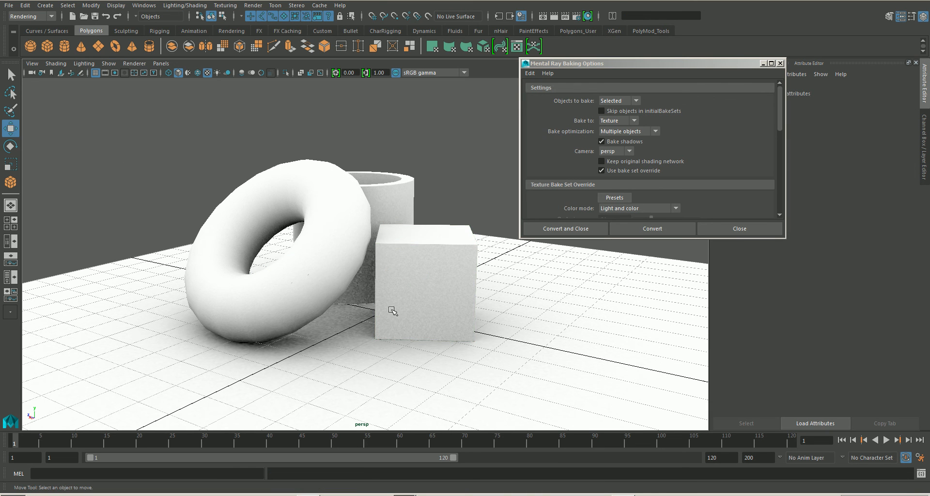
Step: Close the Mental Ray Baking Options and inspect the baked occlusion on the objects up close
{"action": "left_click_drag", "start_coordinate": [394, 311], "coordinate": [446, 311], "text": "alt"}
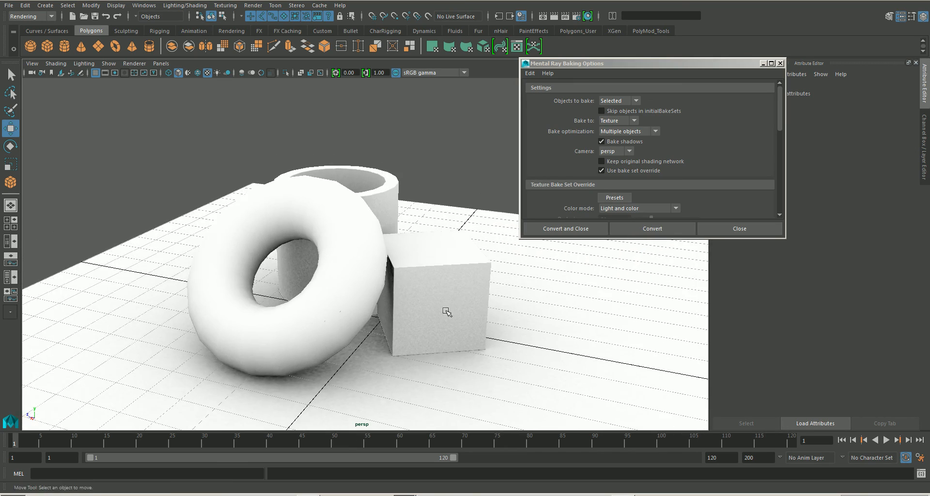
{"action": "left_click", "coordinate": [736, 232]}
{"action": "middle_click_drag", "start_coordinate": [476, 311], "coordinate": [478, 288], "text": "alt"}
{"action": "scroll", "coordinate": [479, 286], "scroll_direction": "up", "scroll_amount": 3}
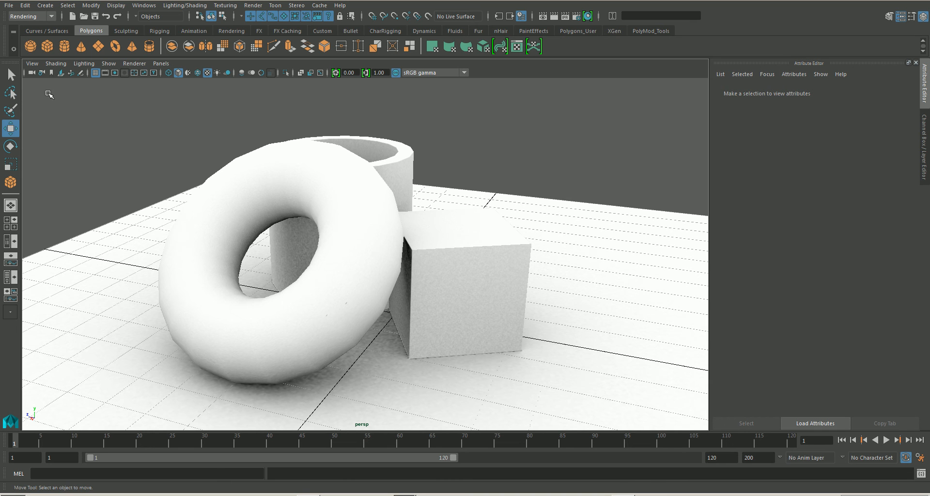
Step: Switch to Windows Explorer to examine the four baked textures in the project's renderData/mentalray/lightMap folder, and close the folder window
{"action": "left_click", "coordinate": [8, 5]}
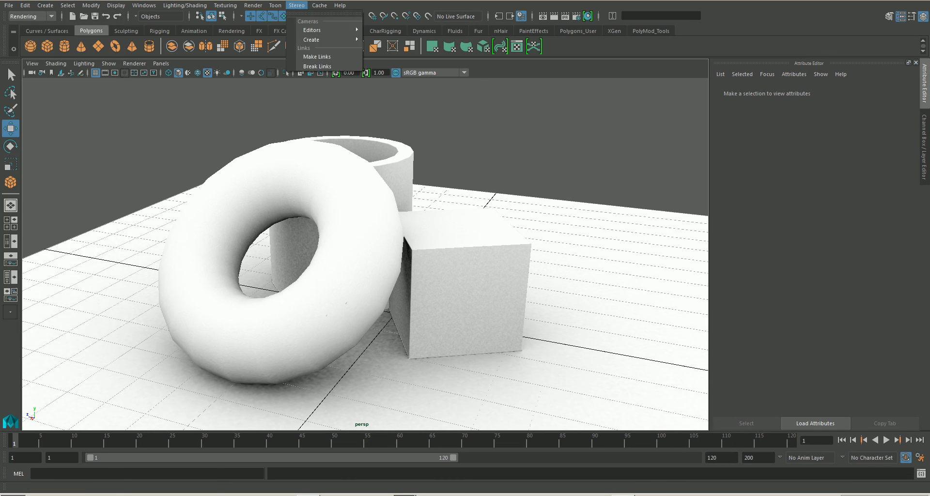
{"action": "left_click", "coordinate": [685, 250]}
{"action": "left_click_drag", "start_coordinate": [929, 186], "coordinate": [277, 118]}
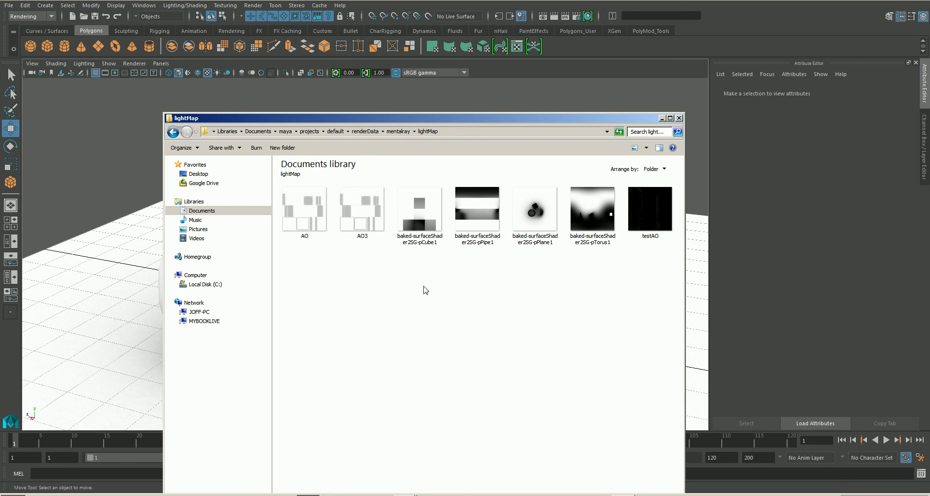
{"action": "left_click_drag", "start_coordinate": [424, 289], "coordinate": [587, 209]}
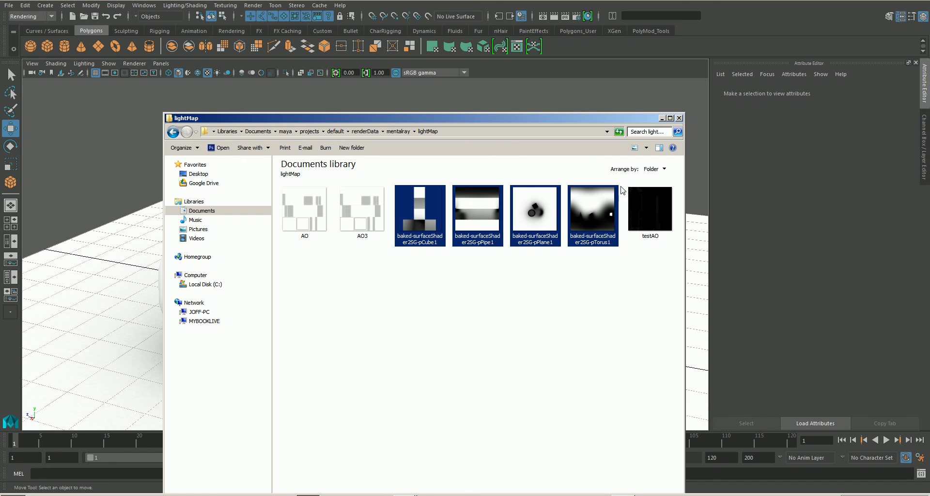
{"action": "left_click", "coordinate": [679, 118]}
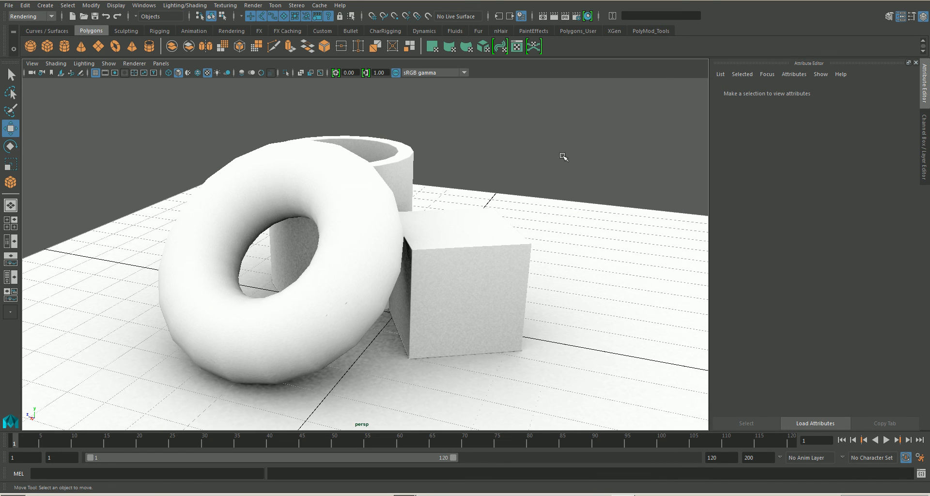
{"action": "left_click_drag", "start_coordinate": [496, 265], "coordinate": [500, 264], "text": "alt"}
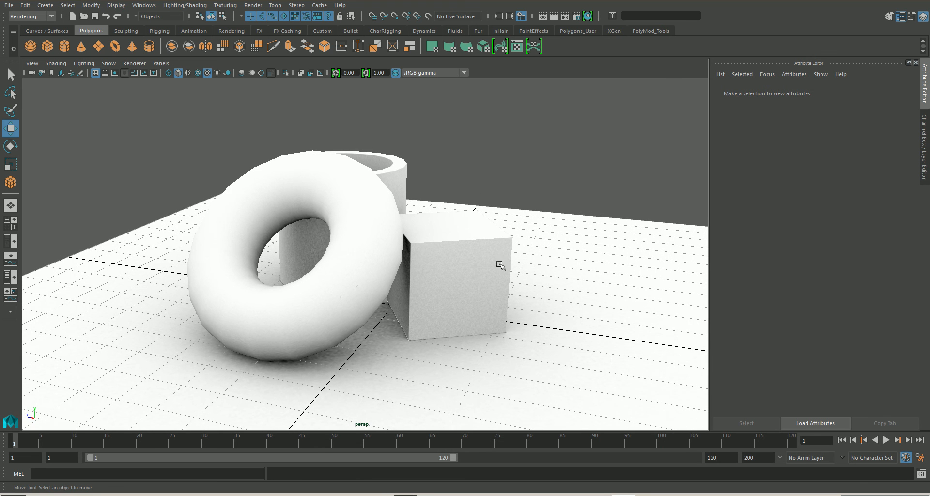